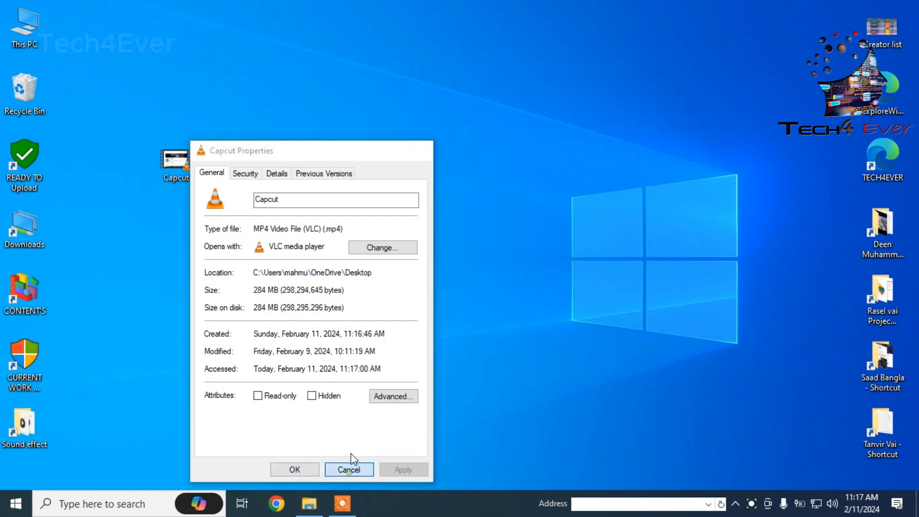
Close the file properties and copy the Capcut MP4 video from Downloads to the desktop, keeping both versions
click(350, 469)
click(310, 503)
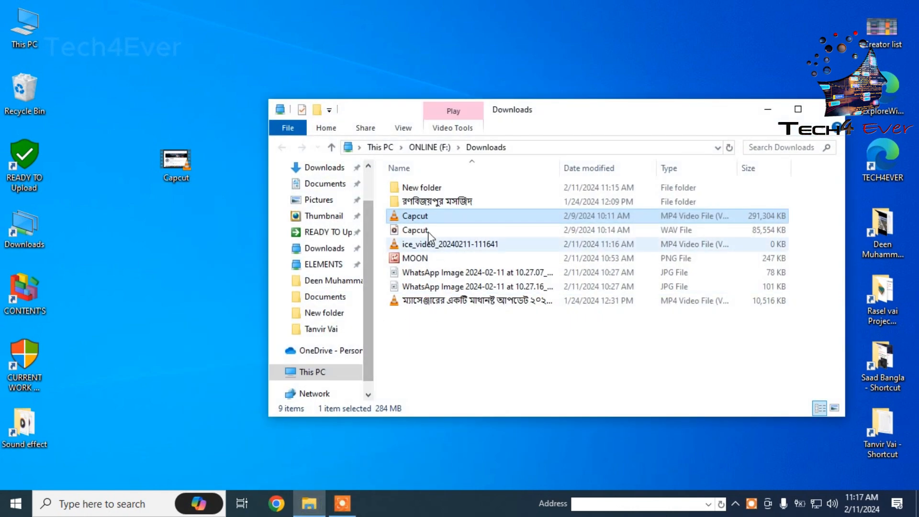
right_click(415, 216)
click(464, 411)
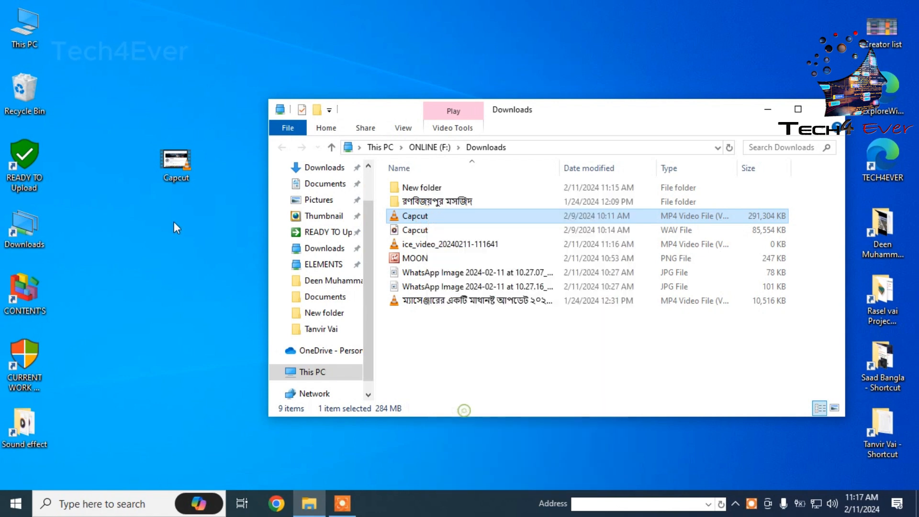
right_click(175, 213)
click(219, 272)
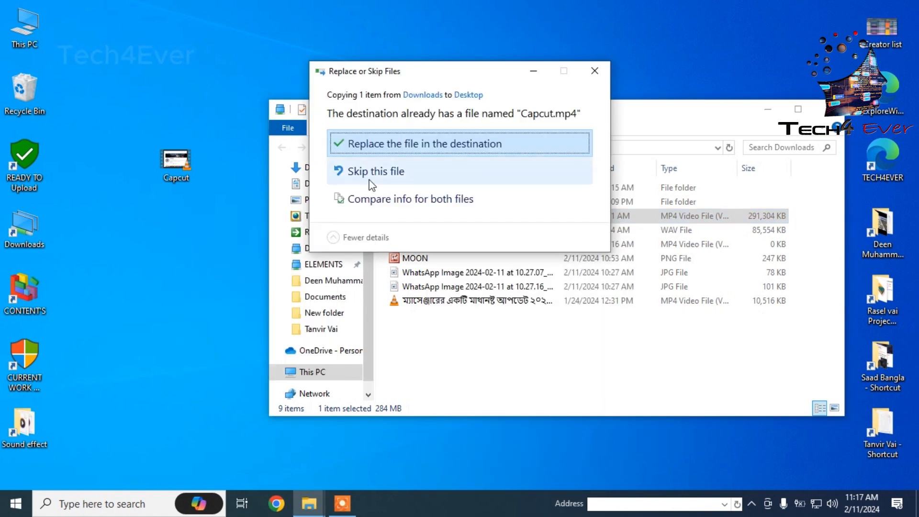
click(381, 199)
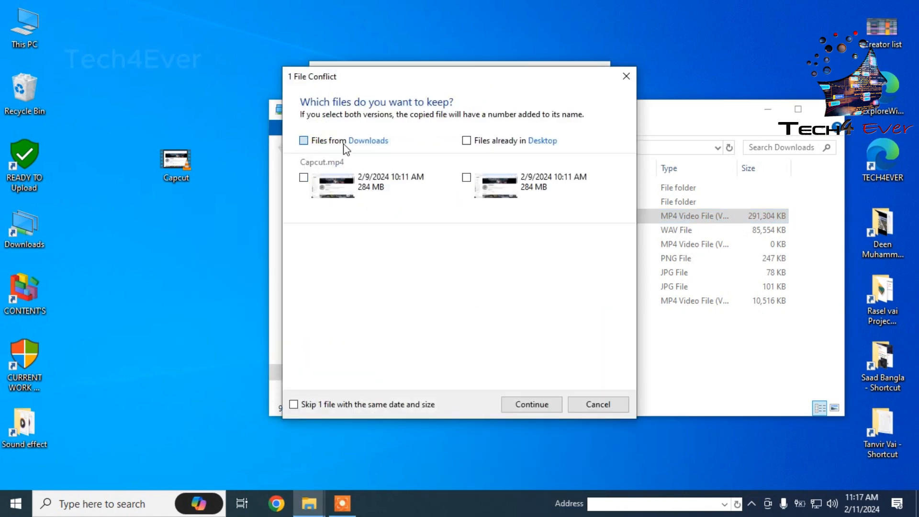
click(532, 404)
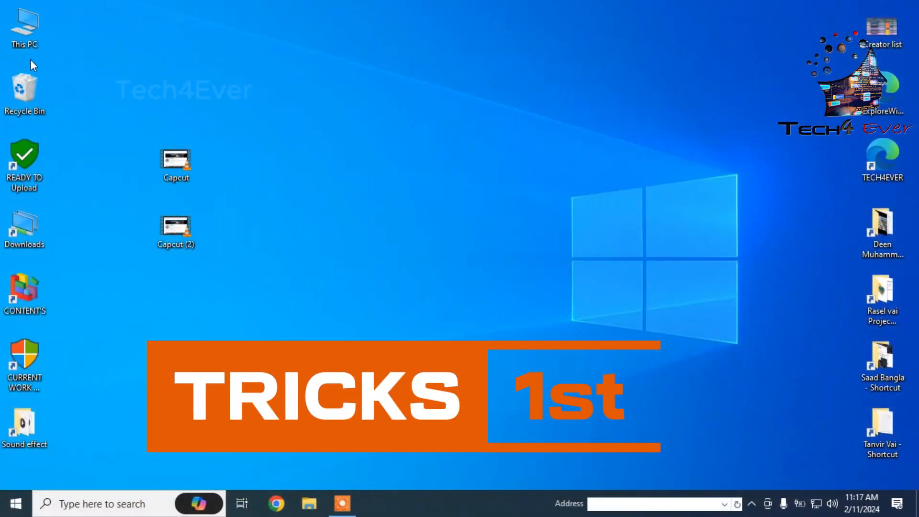
Open the properties of Local Disk (C:) from This PC
double_click(25, 36)
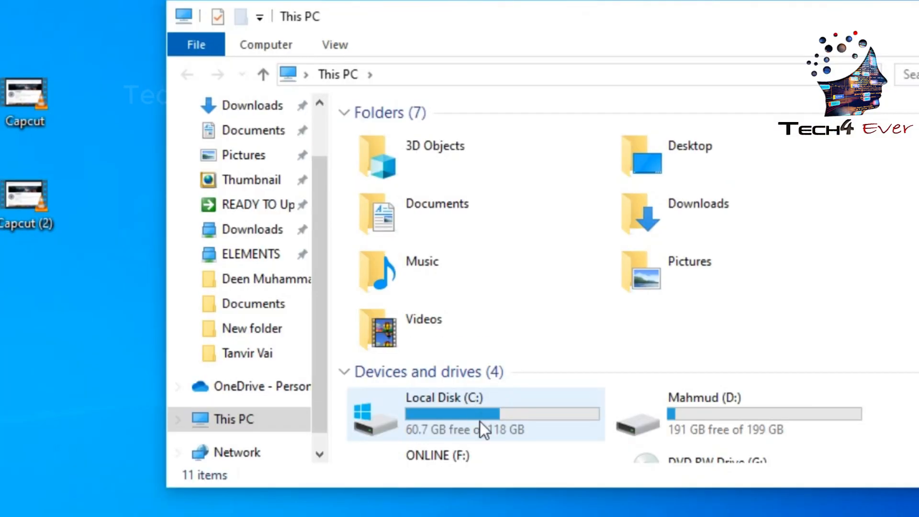
scroll(686, 430, down, 2)
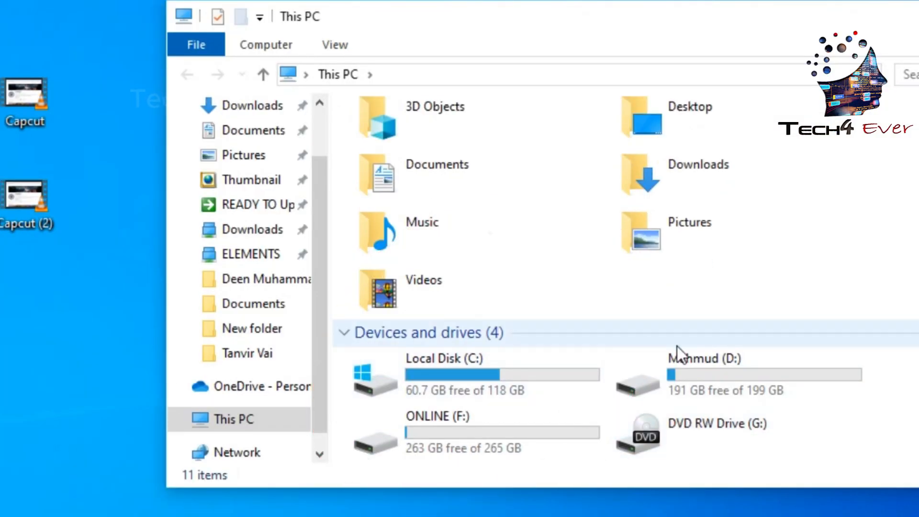
right_click(458, 366)
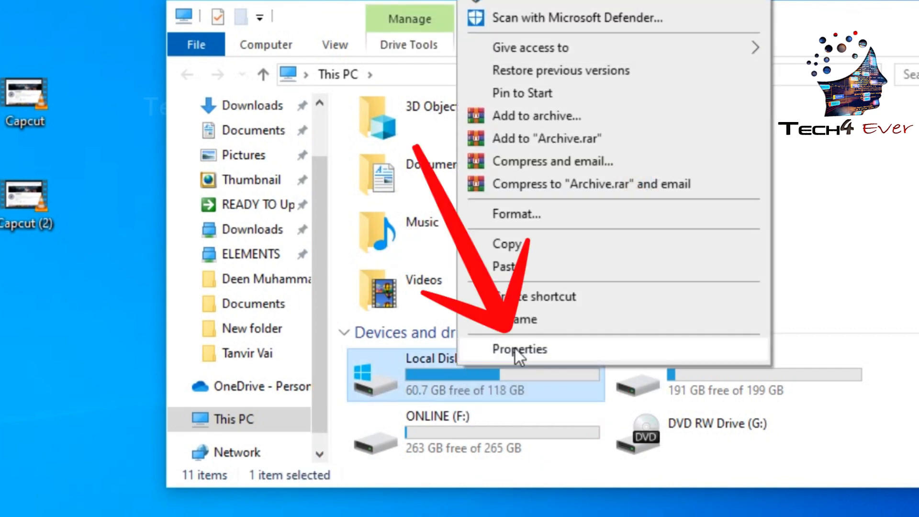
click(521, 345)
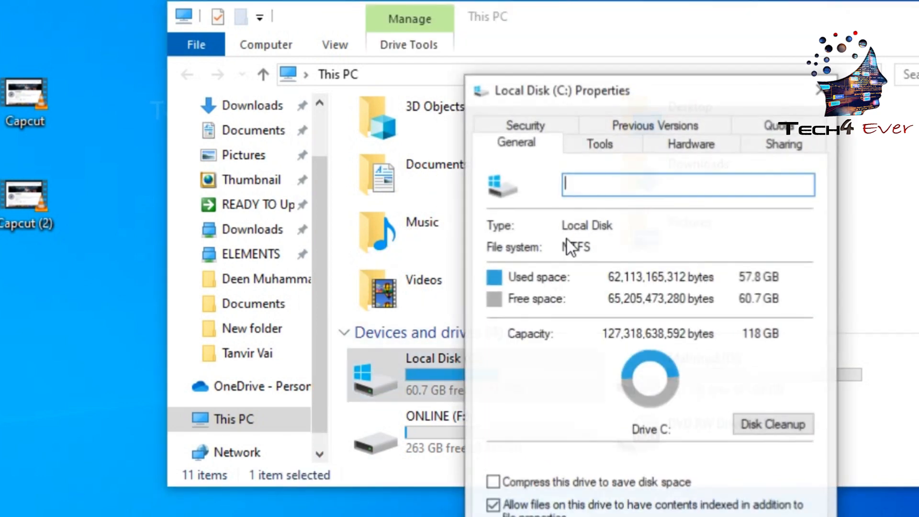
Run an error-checking scan on Local Disk (C:) and dismiss the scan report
click(615, 128)
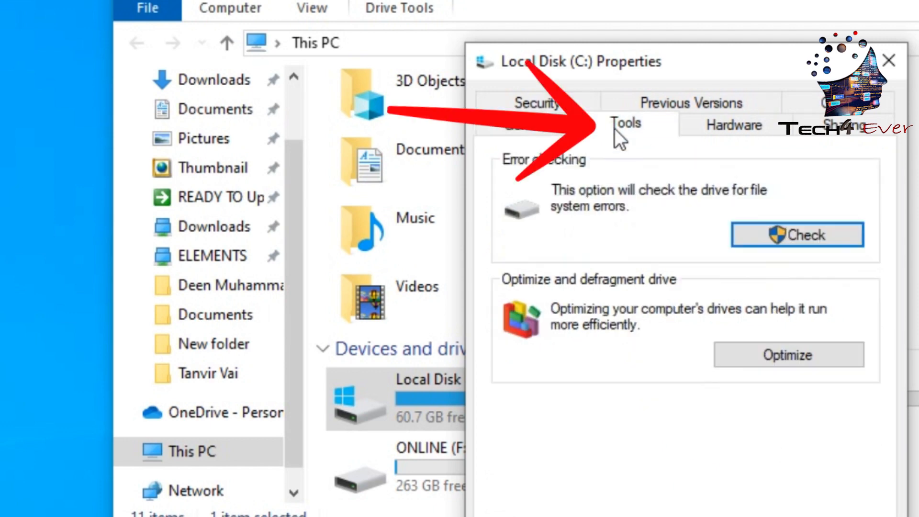
click(776, 237)
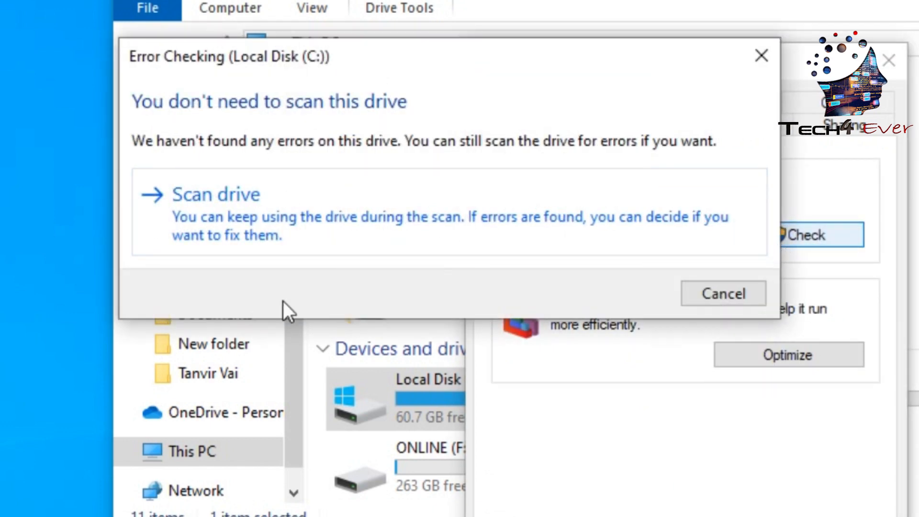
click(292, 212)
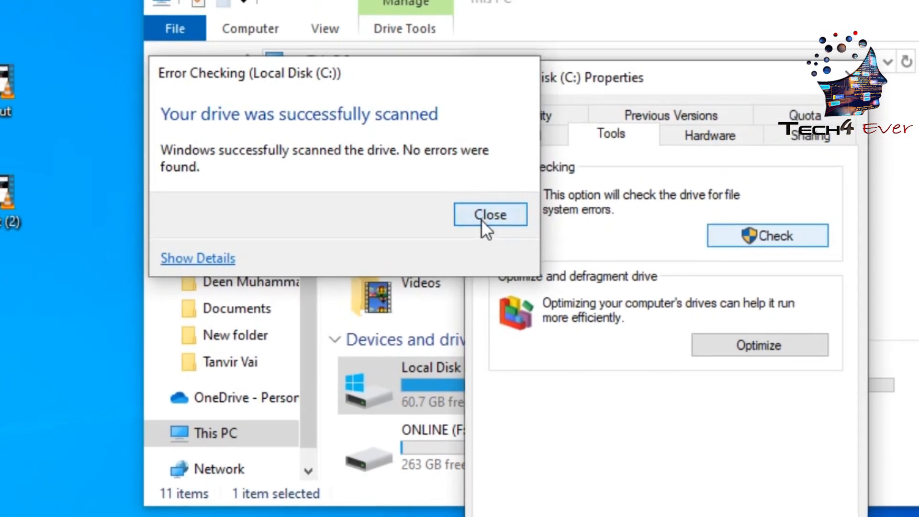
click(481, 214)
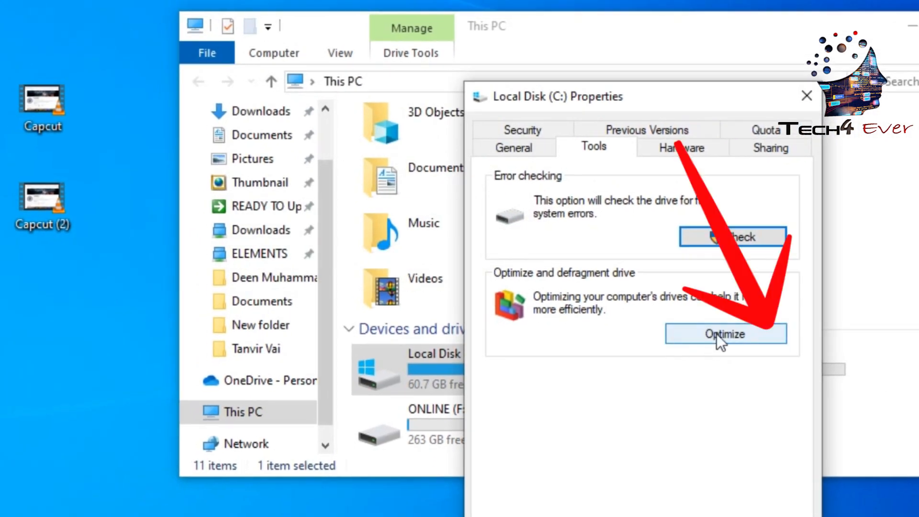
Optimize the (C:) solid state drive with the drive optimization tool
click(717, 334)
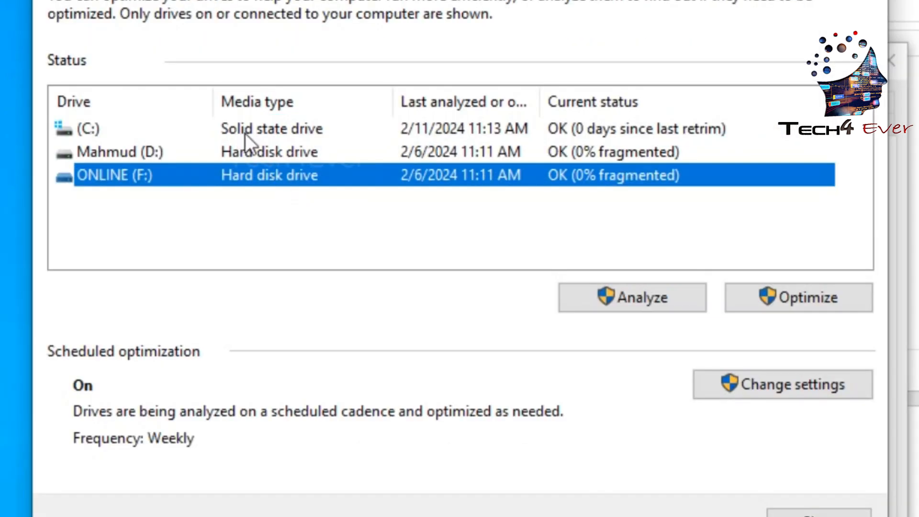
click(245, 134)
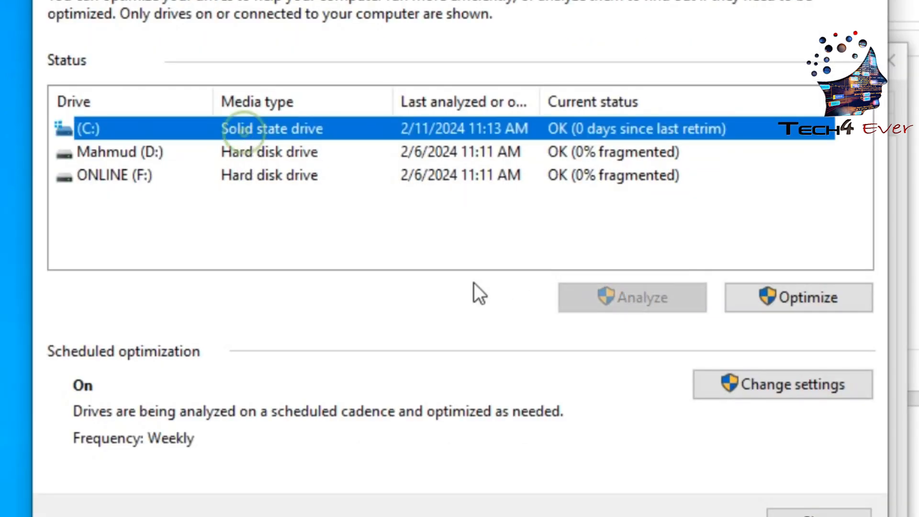
click(814, 303)
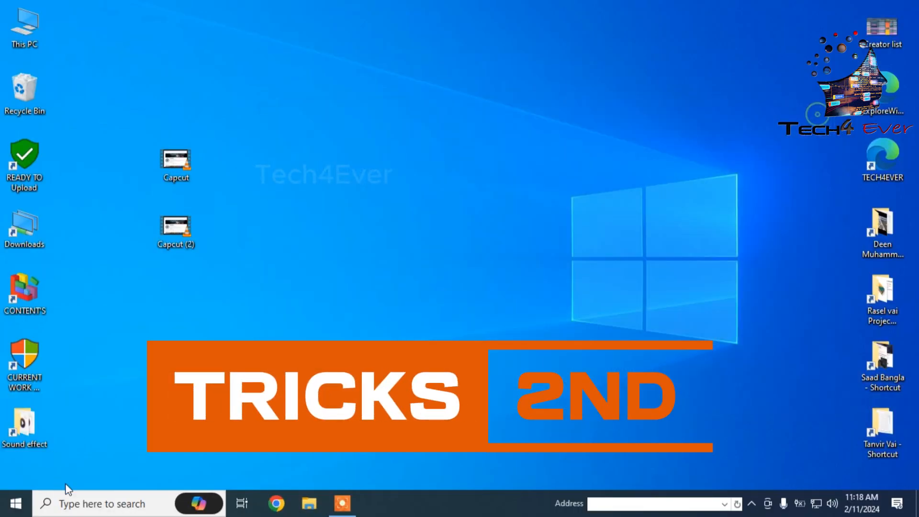
Search Windows for "FEAT" and open Turn Windows features on or off
click(118, 508)
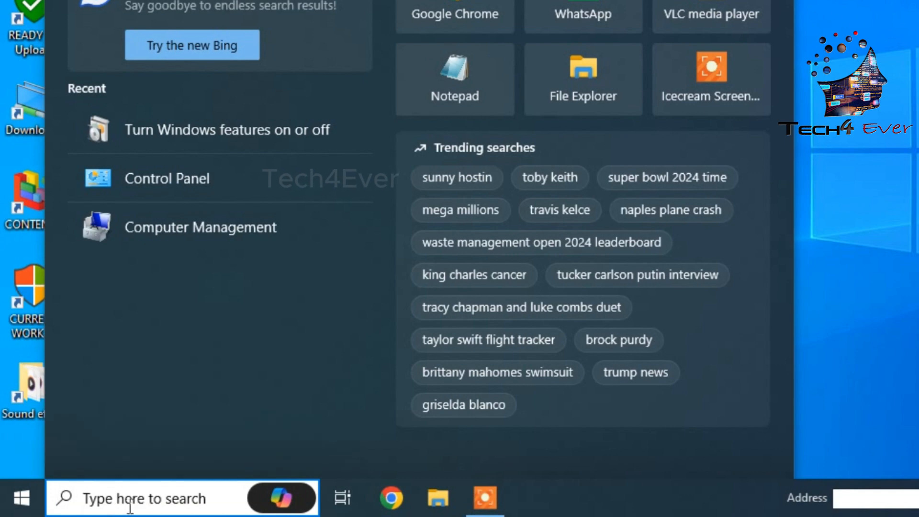
text(F)
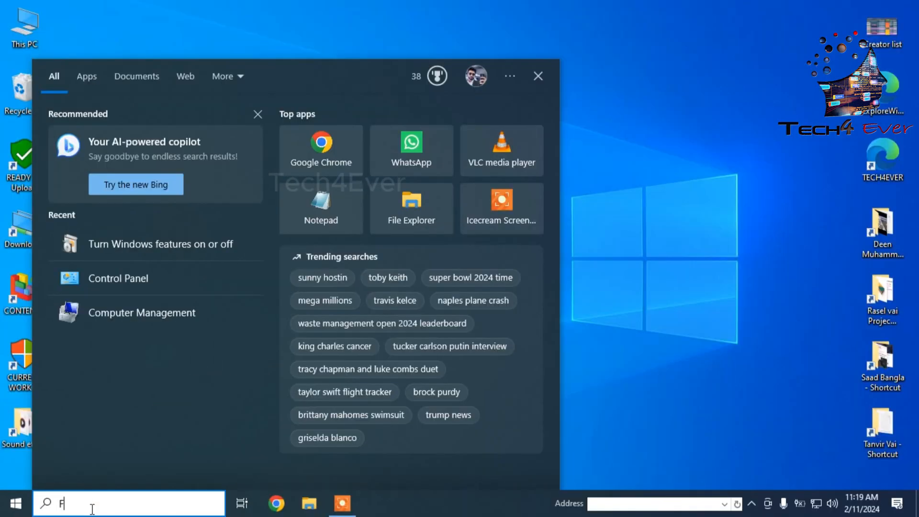
text(EAT)
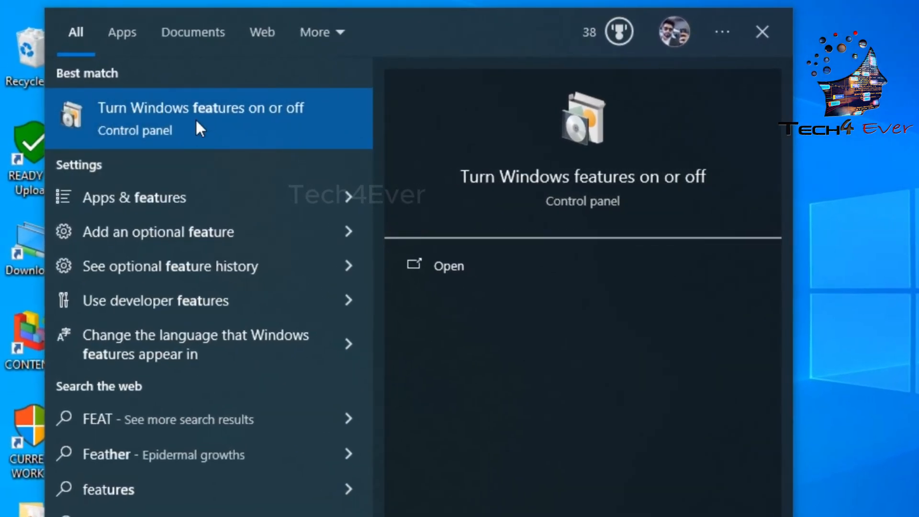
click(196, 122)
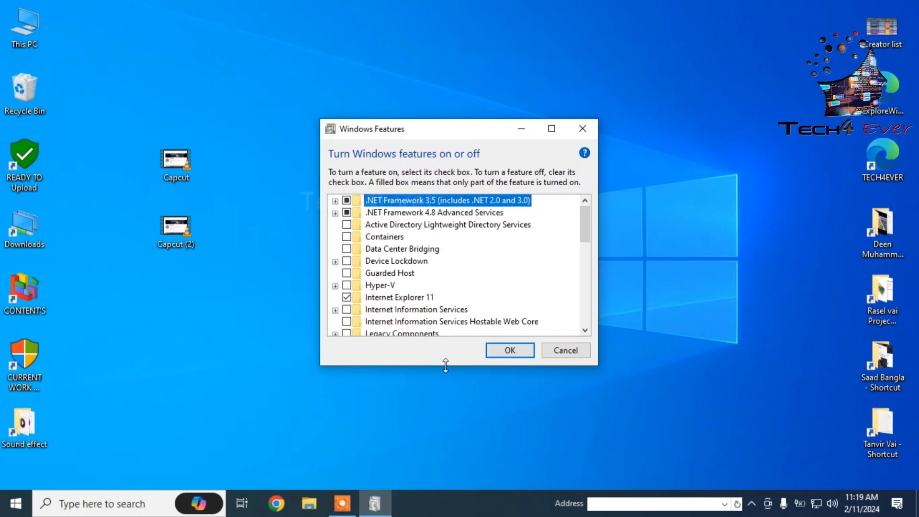
Turn off the Remote Differential Compression API Support feature, apply the change and close the Windows Features dialog
drag(446, 365, 445, 449)
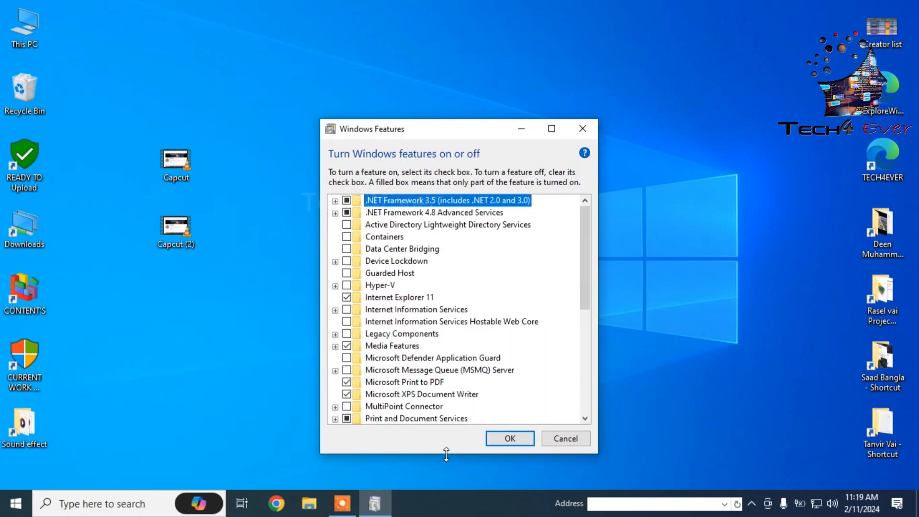
scroll(507, 367, down, 6)
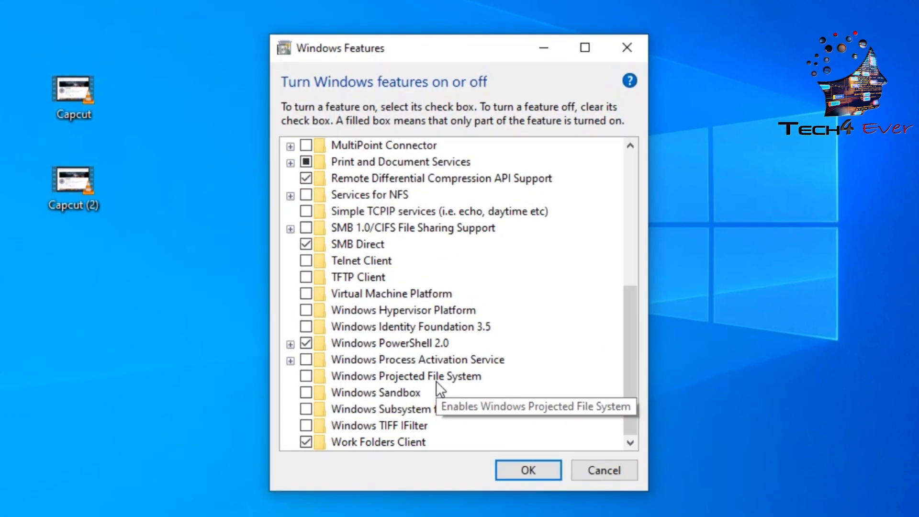
scroll(436, 381, up, 1)
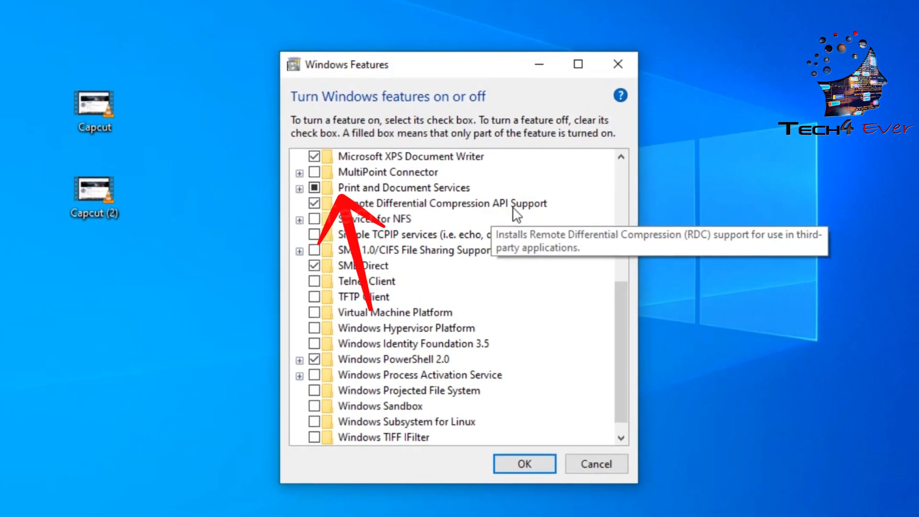
click(320, 210)
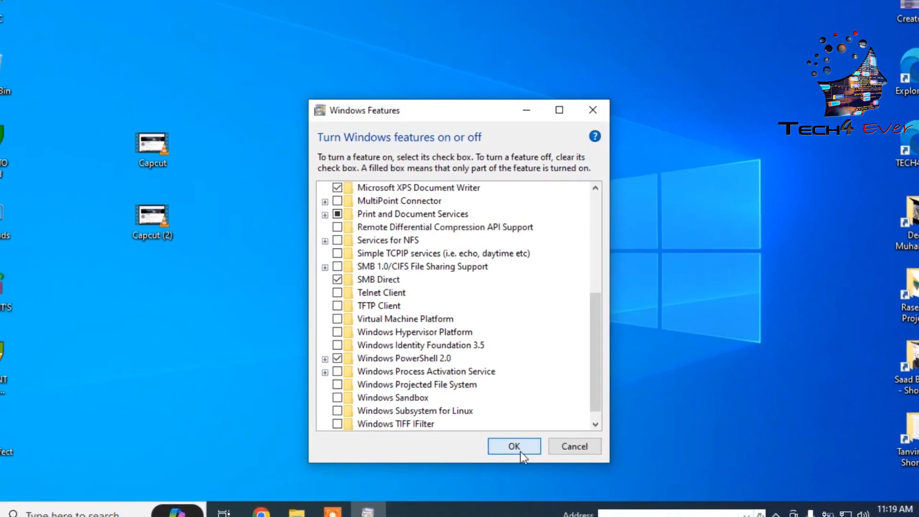
click(519, 450)
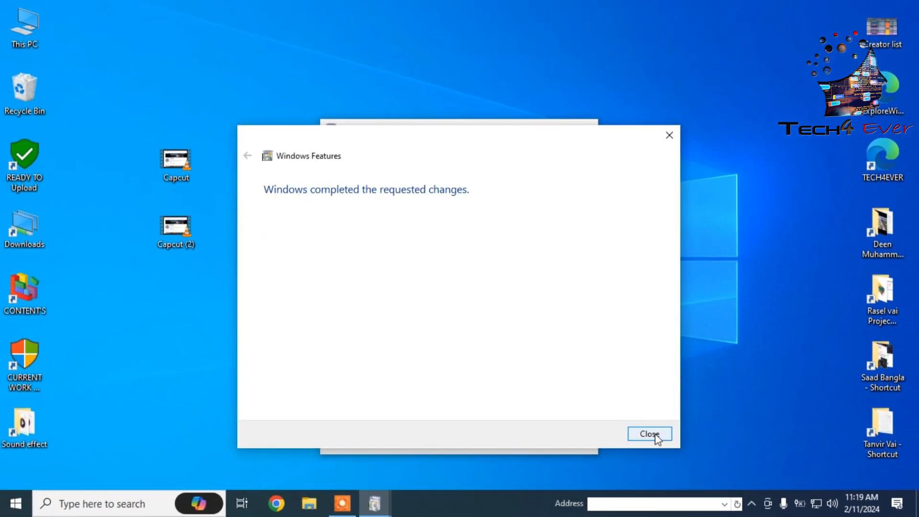
click(656, 436)
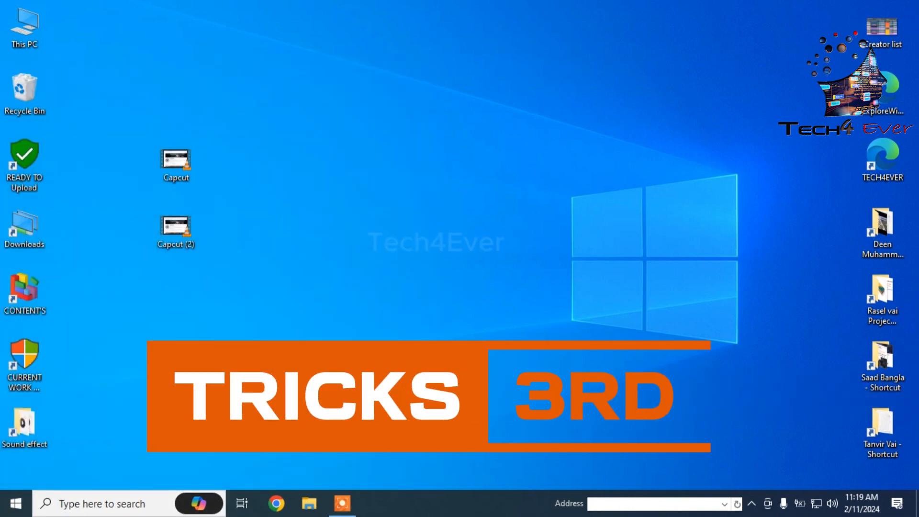
Launch the Services console with the Run command SERVICES.MSC and maximize its window
key(super+r)
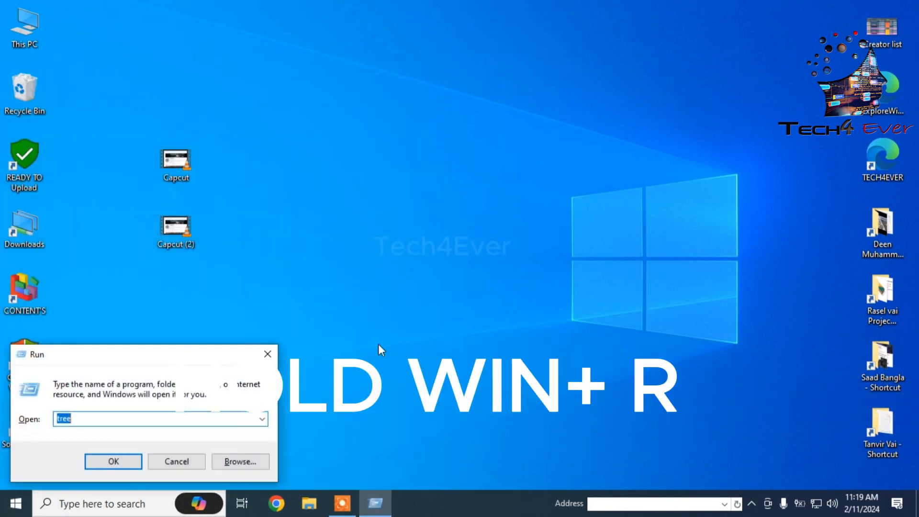
text(SE)
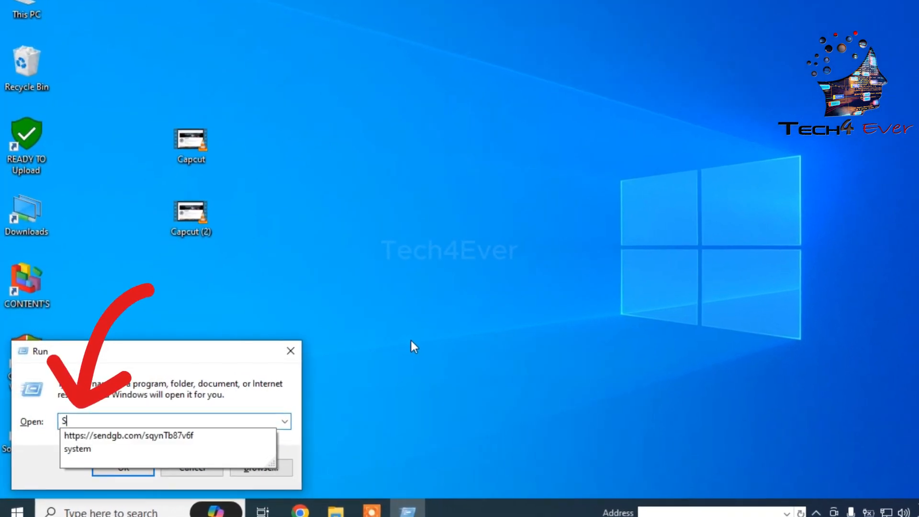
text(RVICE)
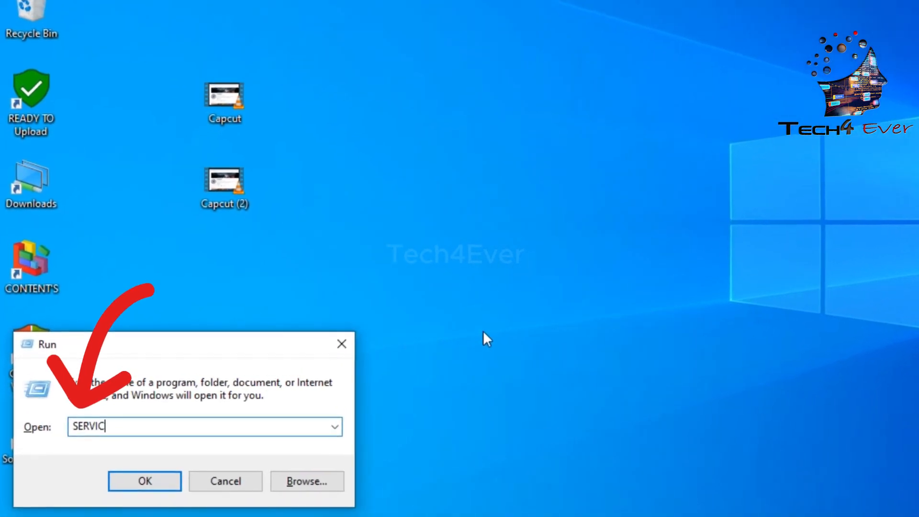
text(S.MSC)
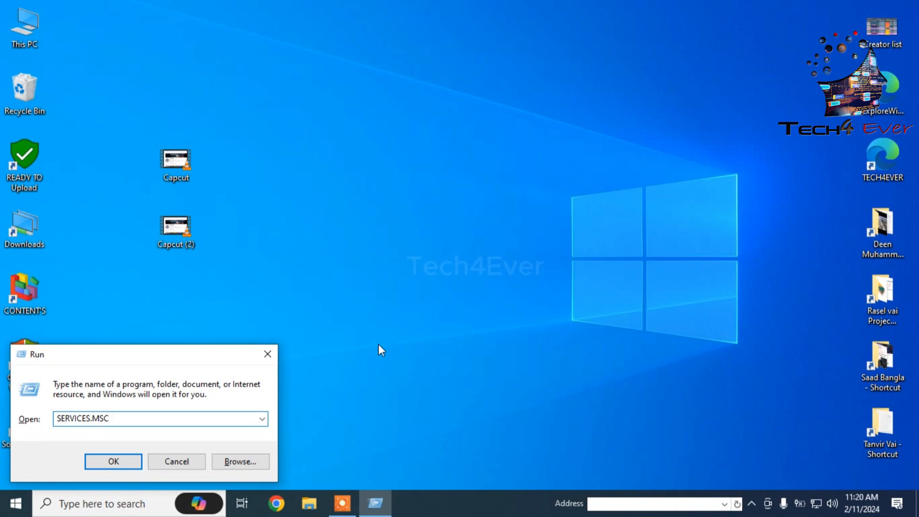
key(Return)
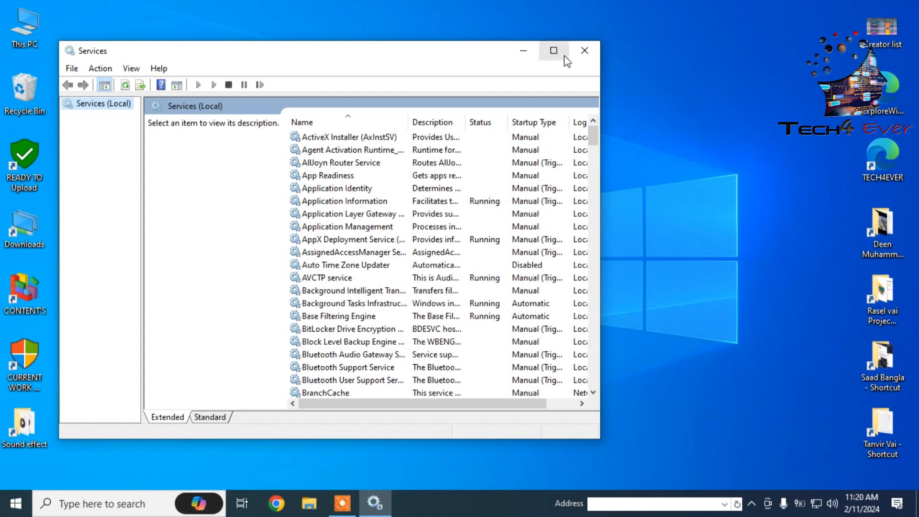
click(565, 57)
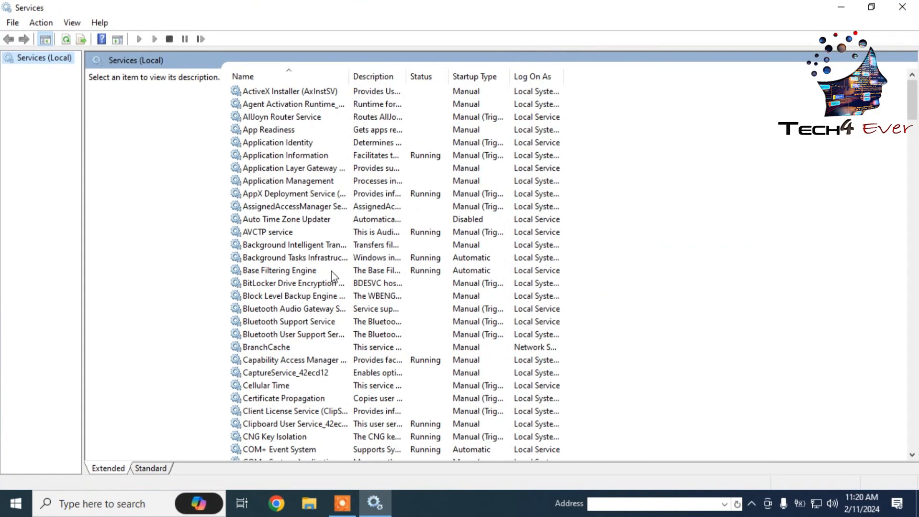
Locate the Windows Search service in the services list and open its properties
scroll(560, 258, down, 9)
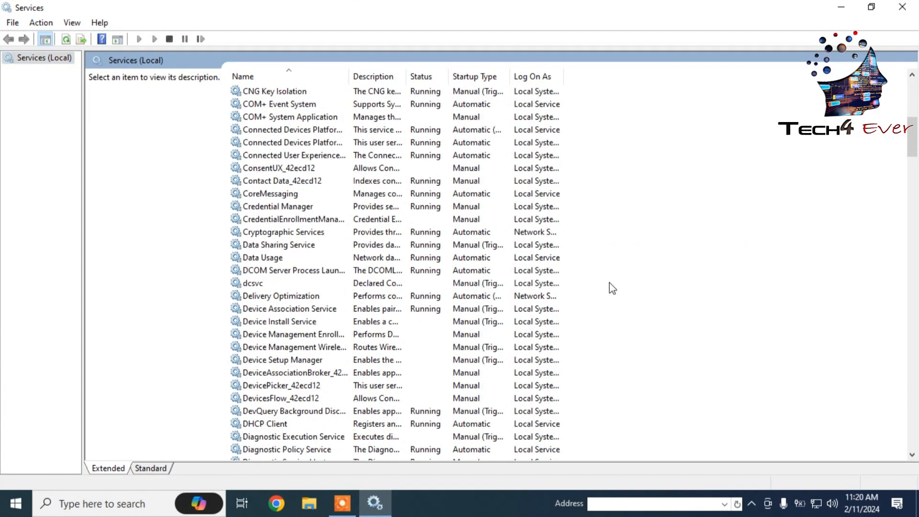
key(w)
key(w)
key(w)
key(w)
key(w)
key(w)
key(w)
key(w)
key(w)
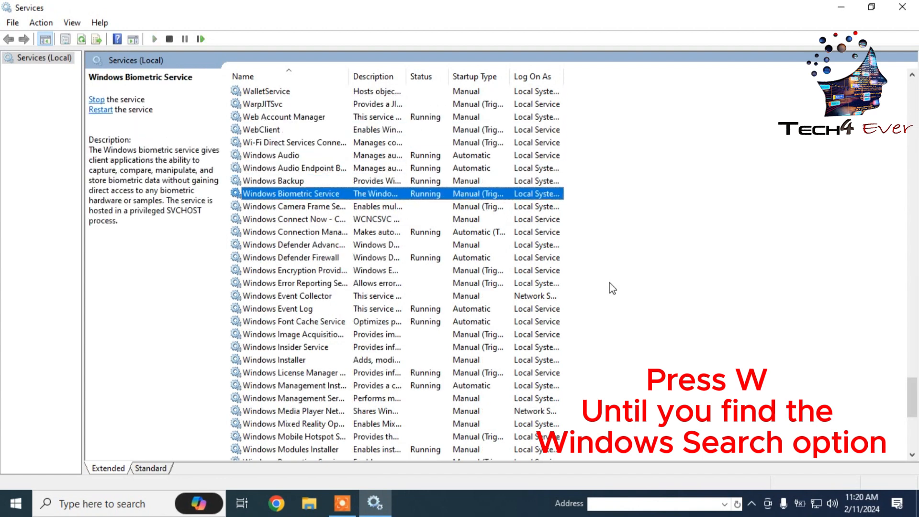
key(w)
key(w)
key(w)
key(w)
key(w)
key(w)
key(w)
key(w)
key(w)
key(w)
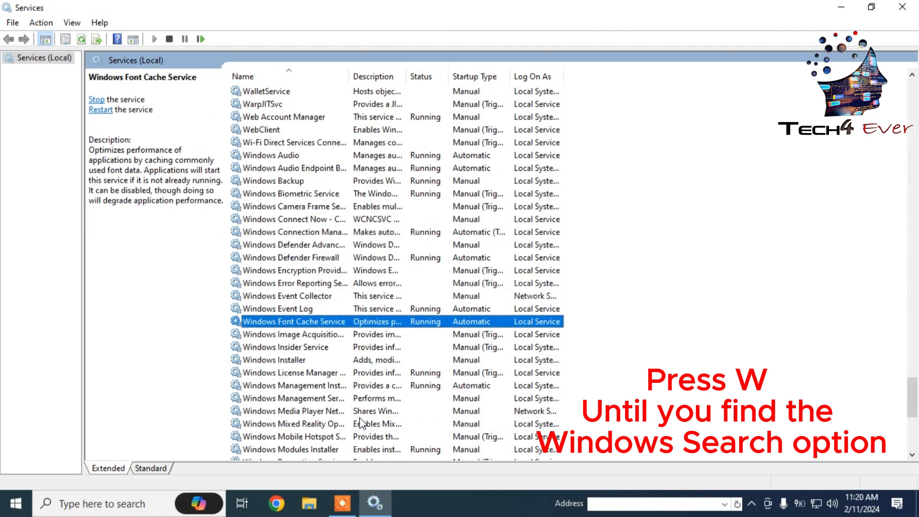
key(w)
key(w)
key(w)
key(w)
key(w)
key(w)
key(w)
key(w)
key(w)
key(w)
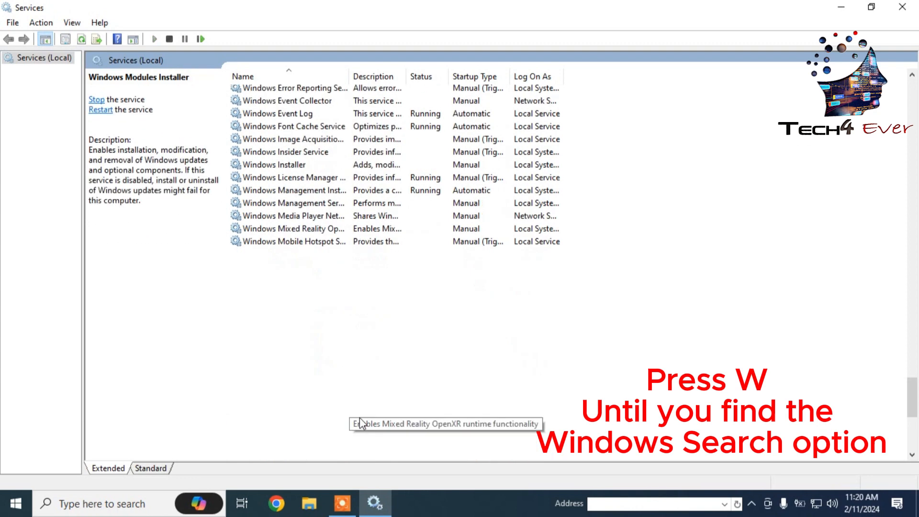
key(w)
key(w)
key(w)
key(w)
key(w)
key(w)
key(w)
key(w)
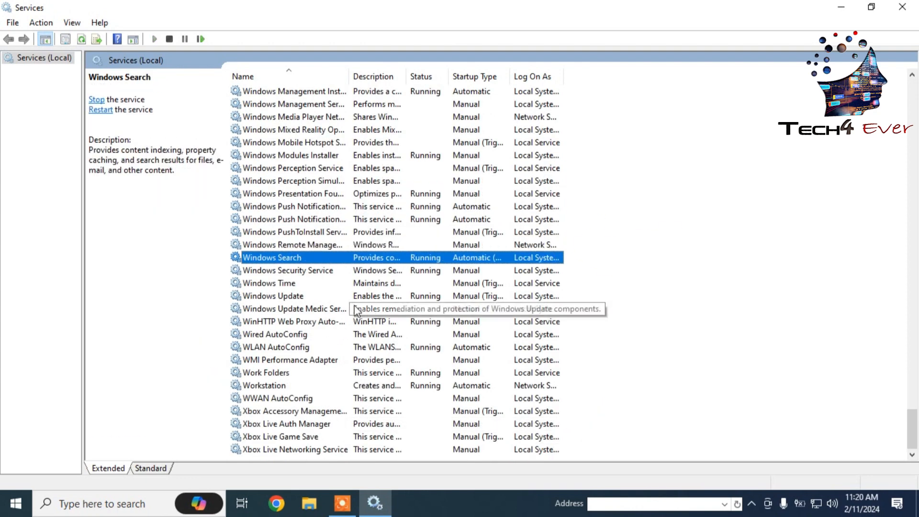
right_click(328, 262)
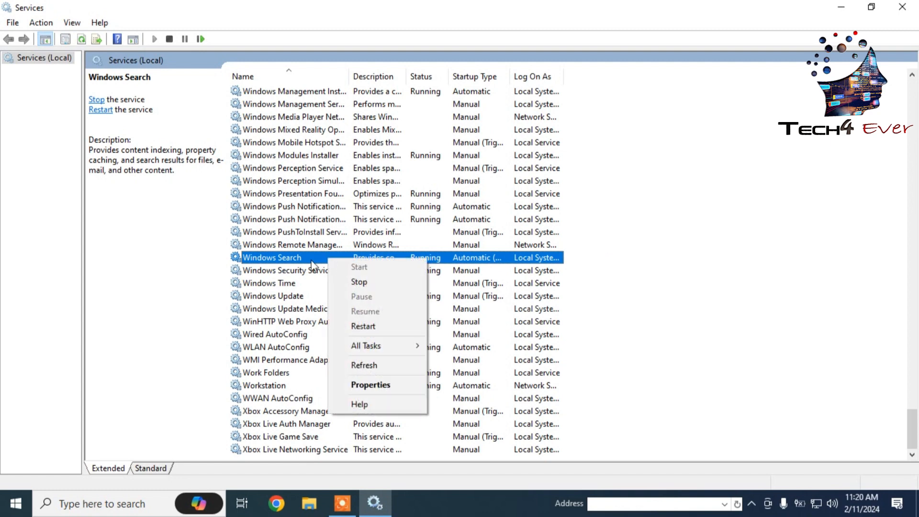
click(373, 385)
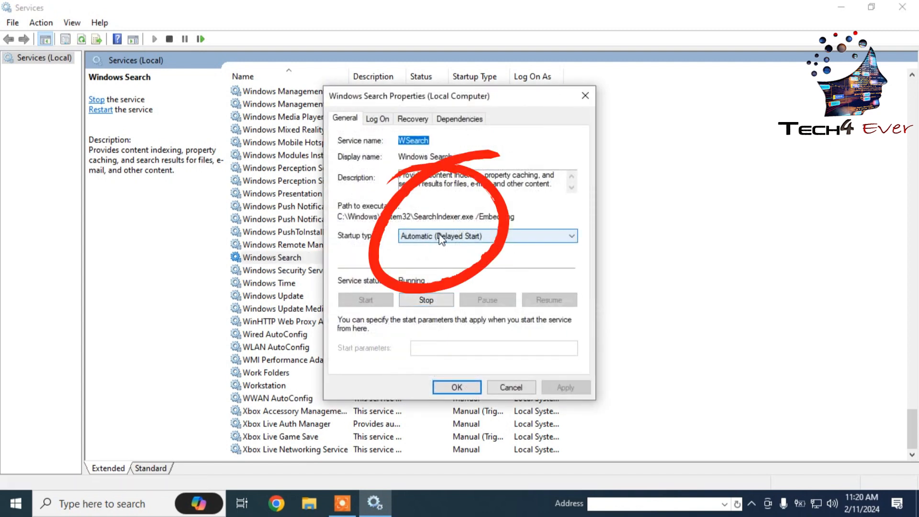
Set the Windows Search service's startup type to Automatic, apply the change and close its properties
click(455, 237)
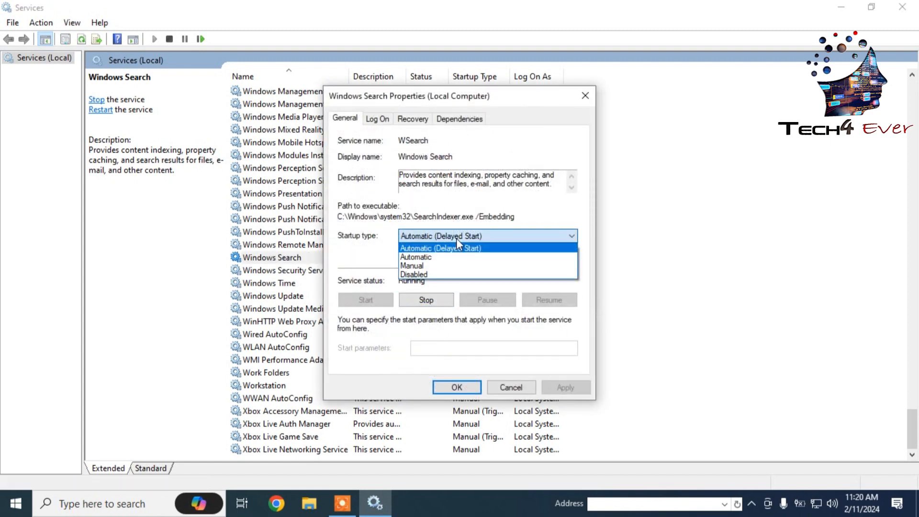
click(439, 258)
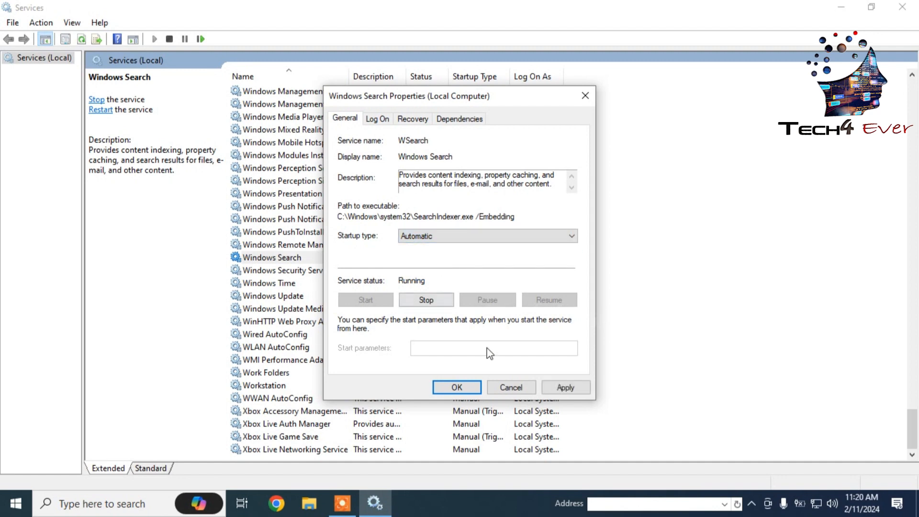
click(575, 386)
click(447, 387)
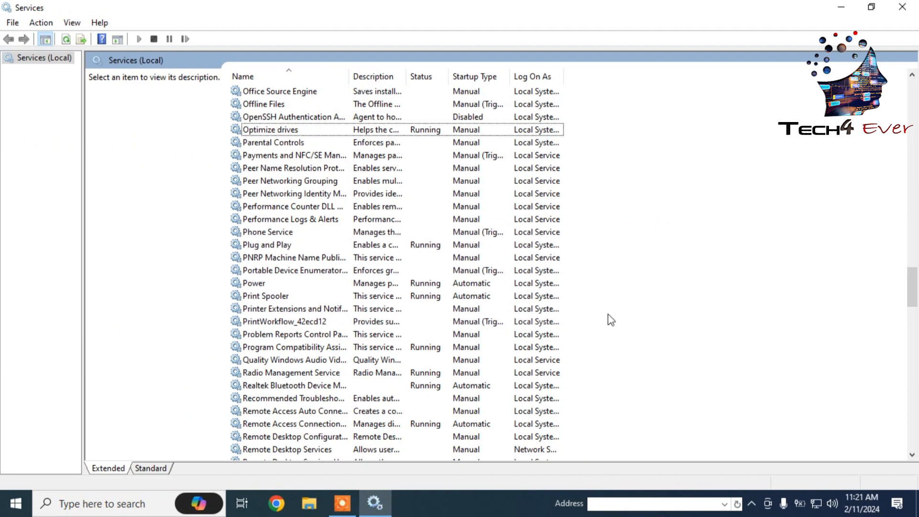
Locate the Optimize drives service in the services list and open its properties
scroll(608, 314, down, 4)
scroll(608, 313, up, 6)
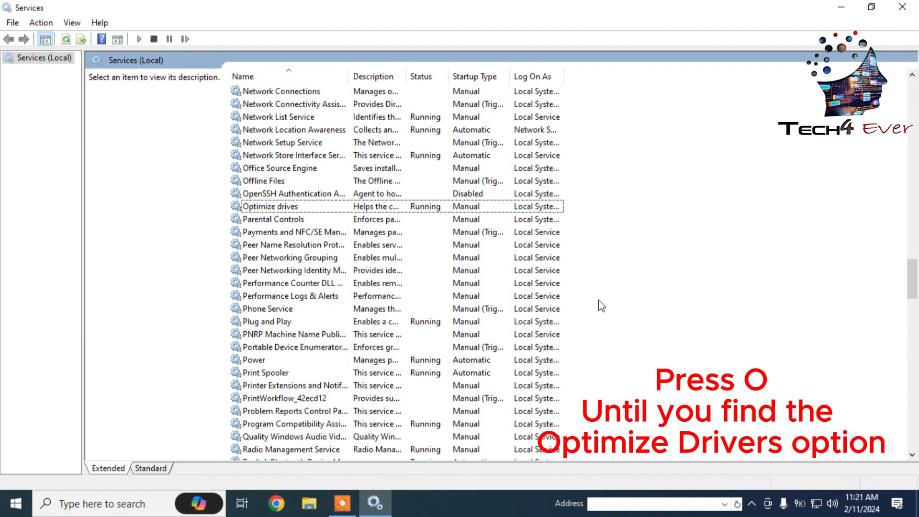
key(o)
key(o)
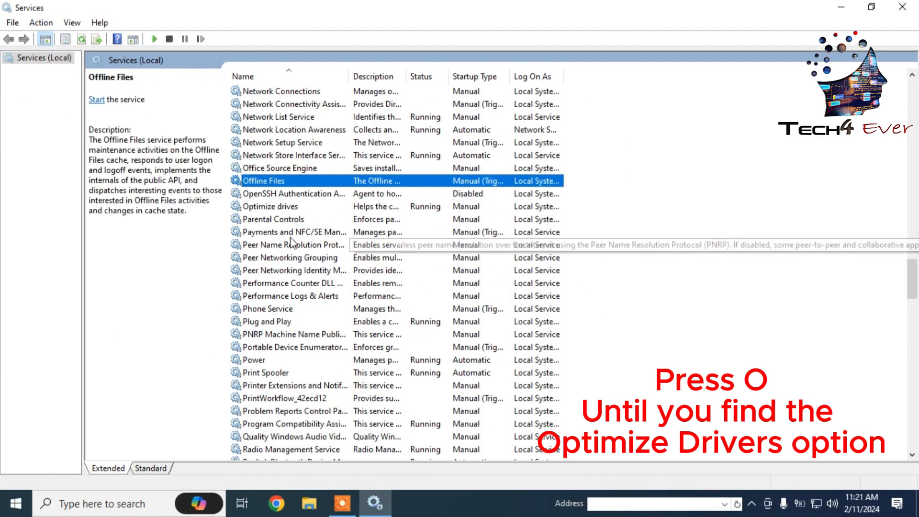
key(o)
key(o)
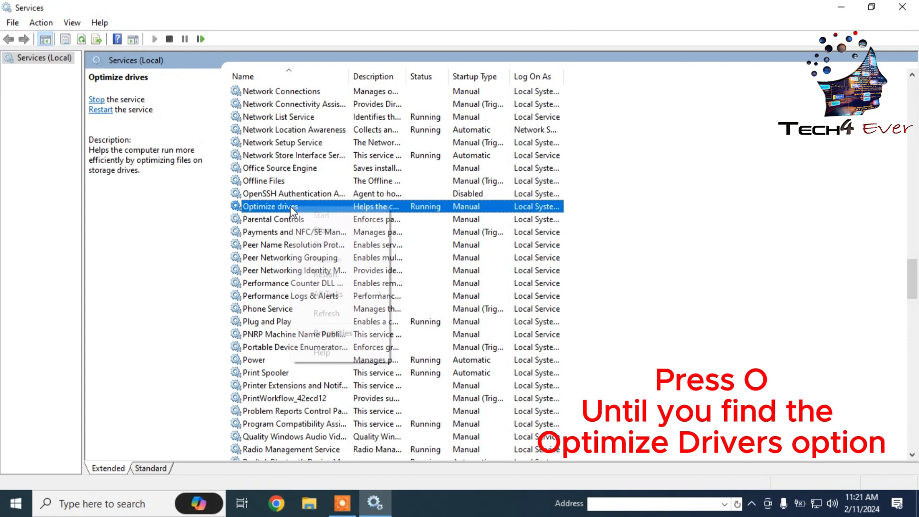
right_click(290, 206)
click(343, 332)
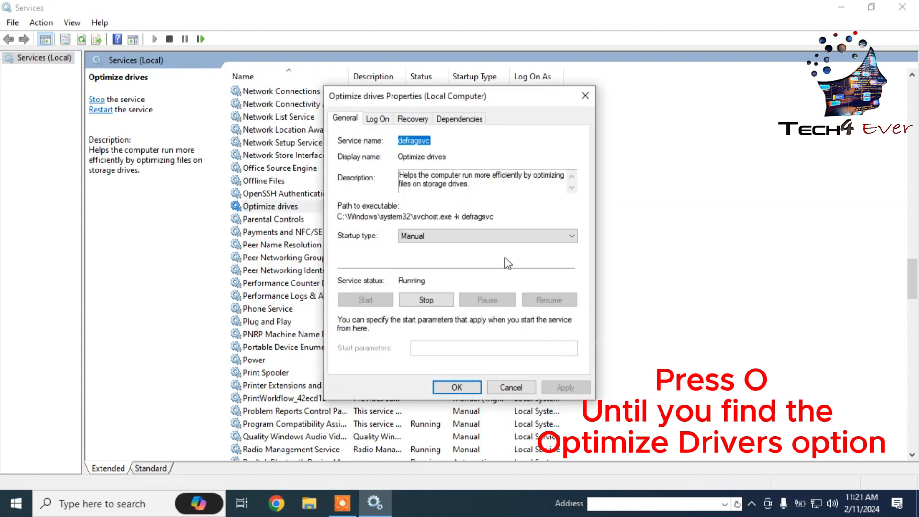
Set the Optimize drives service's startup type to Automatic, apply the change and close its properties
click(448, 242)
click(430, 257)
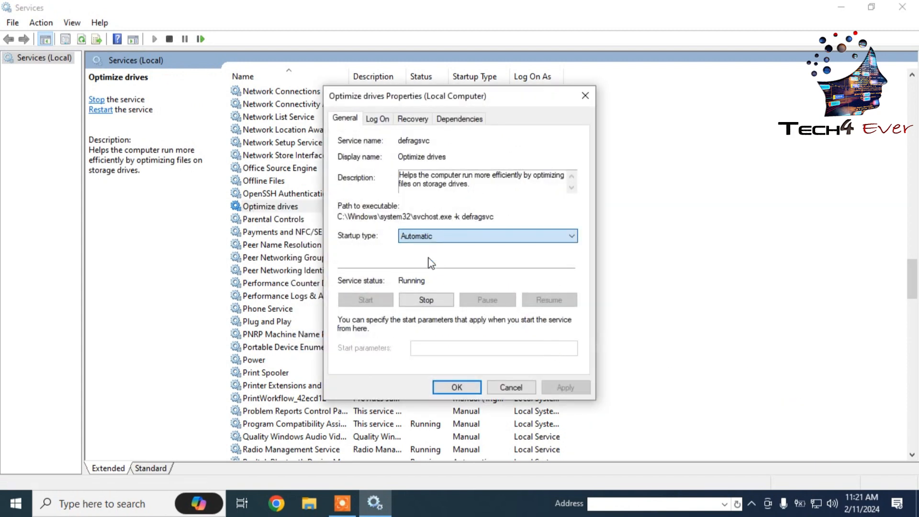
click(566, 387)
click(457, 388)
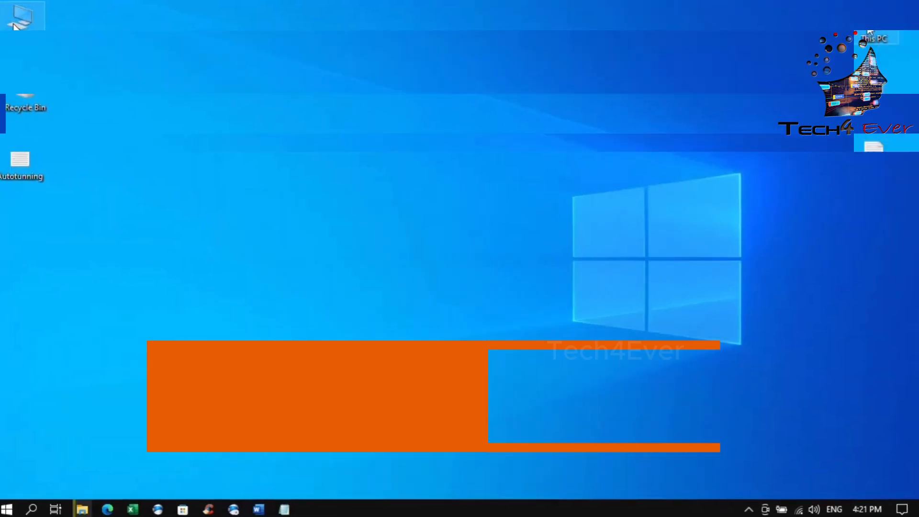
Open the properties of USB Drive (D:) from This PC and bring up the Generic Flash Disk USB Device's hardware properties
double_click(14, 25)
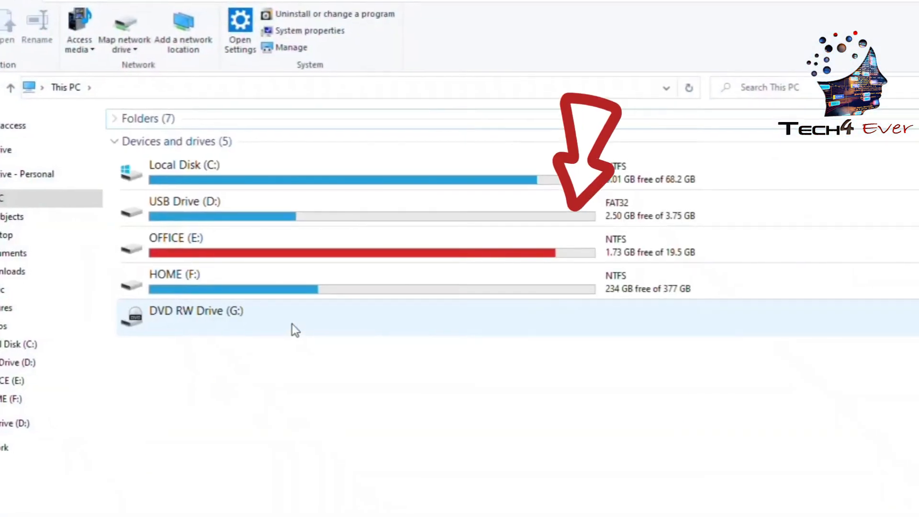
click(190, 200)
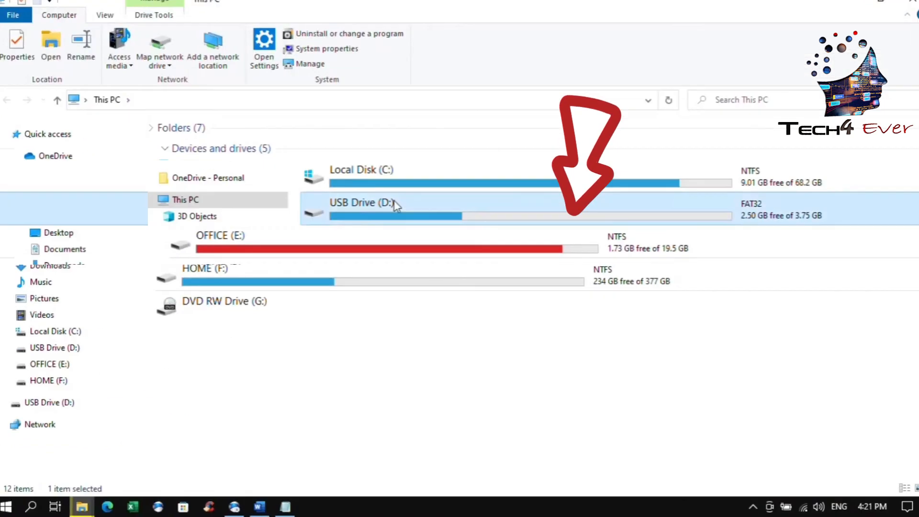
right_click(396, 205)
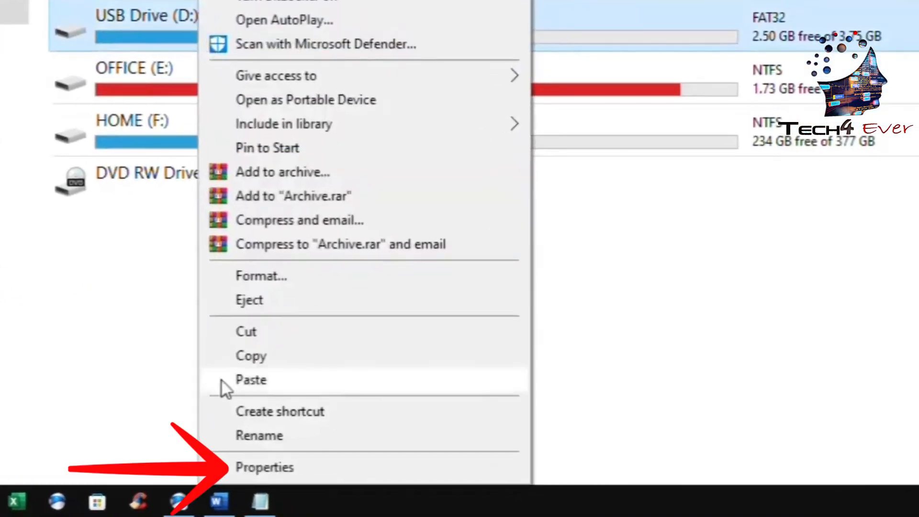
click(296, 473)
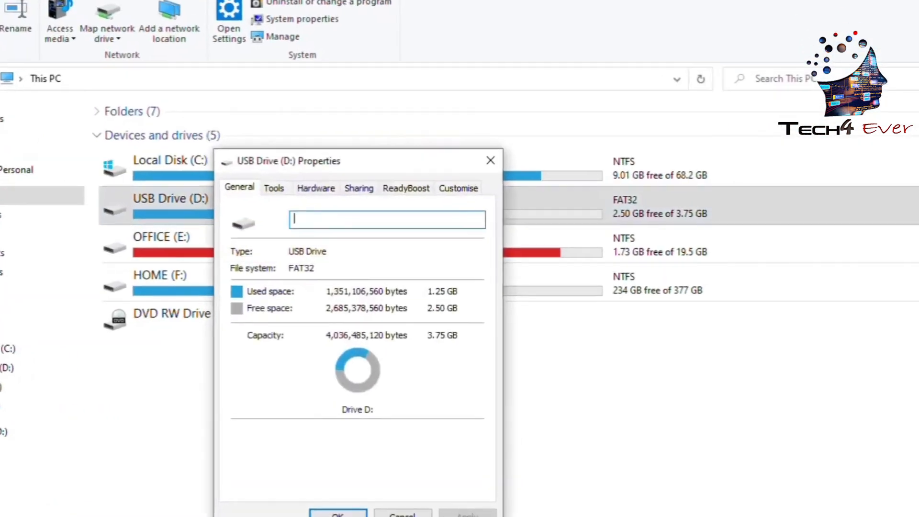
click(299, 180)
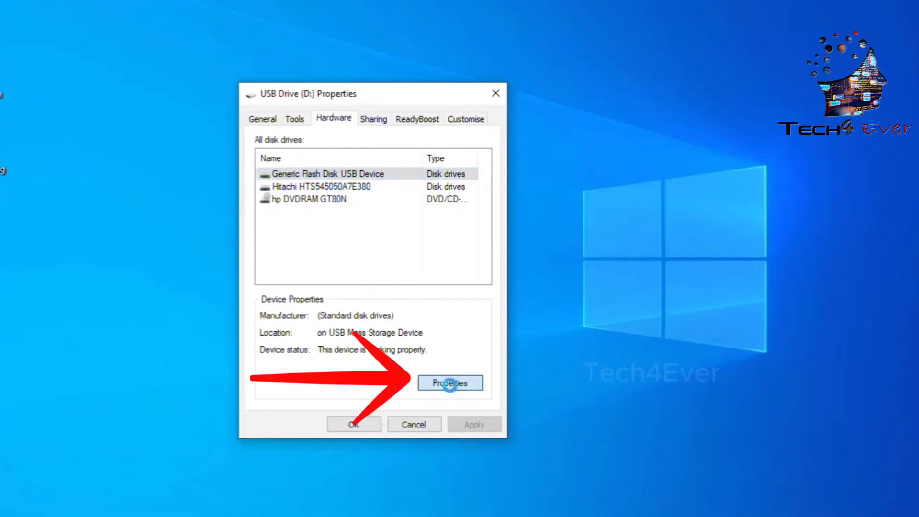
click(445, 383)
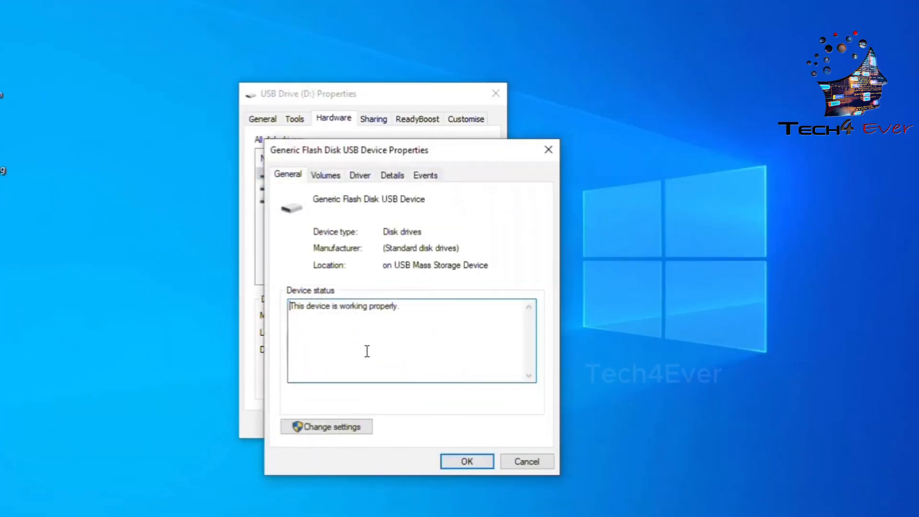
Unlock the Generic Flash Disk USB Device's settings for changing and move its properties dialog clear of the drive's dialog
drag(354, 150, 627, 104)
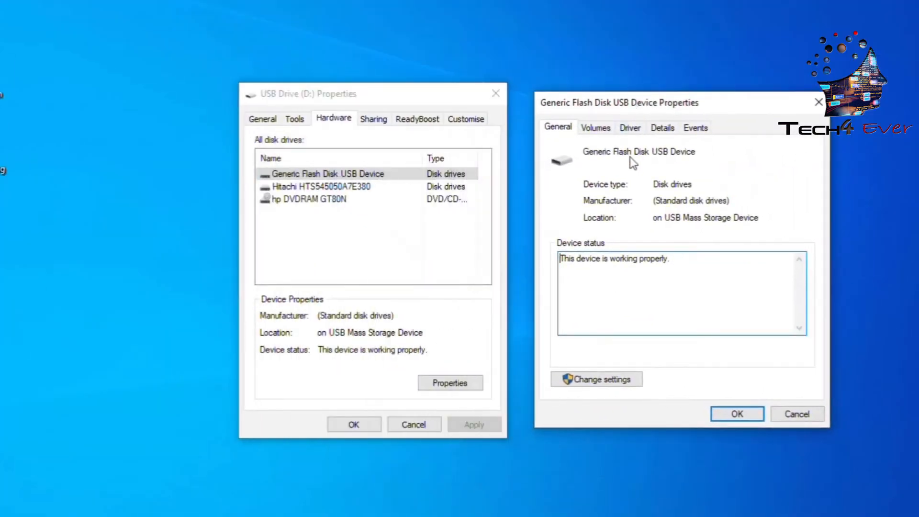
click(596, 128)
click(558, 128)
click(592, 381)
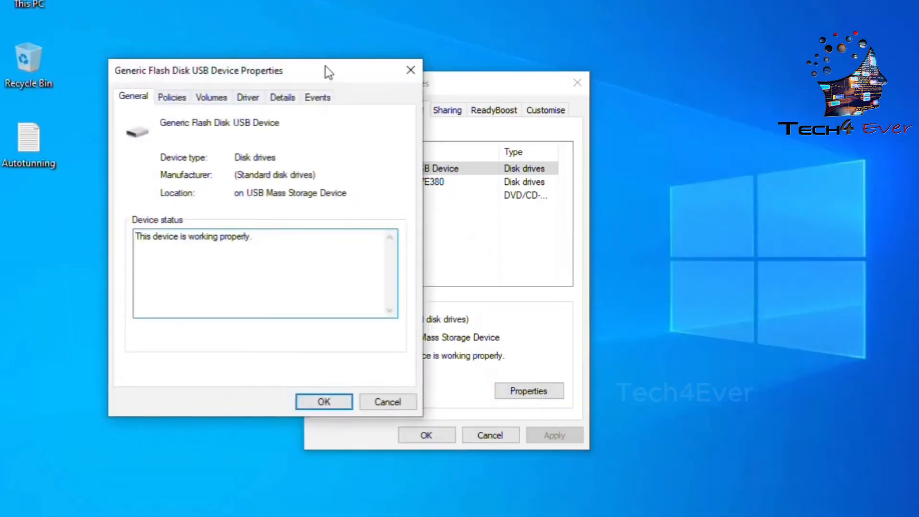
drag(328, 72, 259, 65)
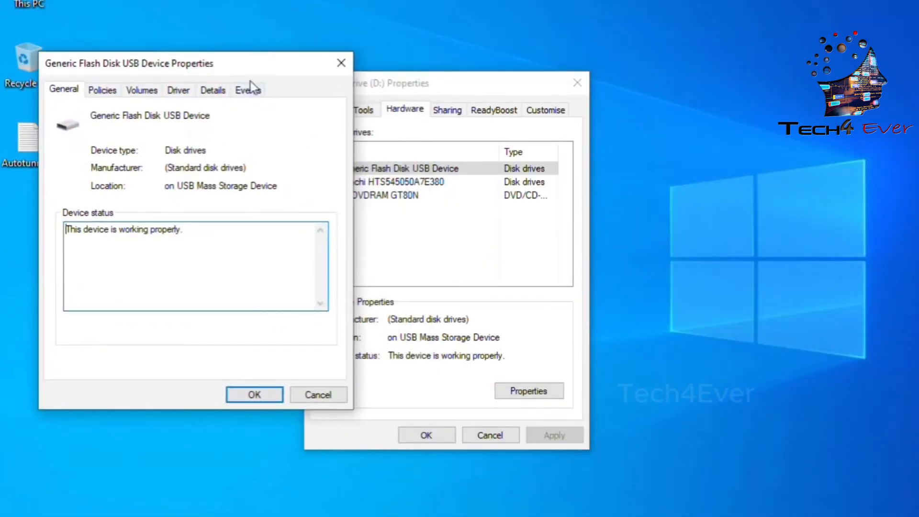
Set the USB device's removal policy to Better performance and confirm both properties dialogs
click(108, 96)
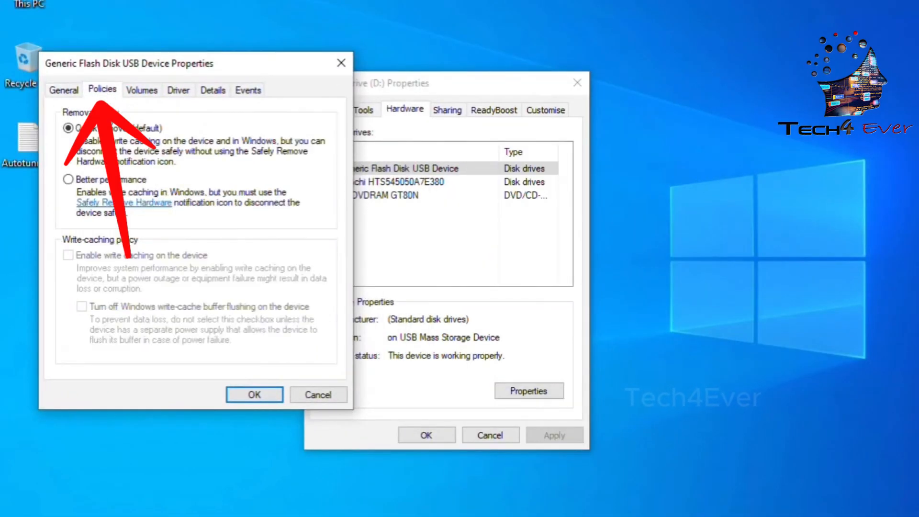
click(85, 185)
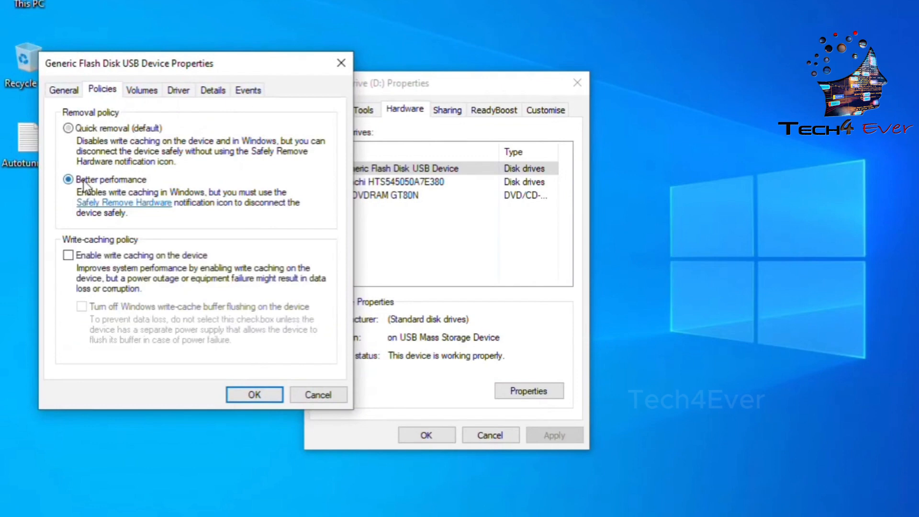
click(262, 396)
click(426, 435)
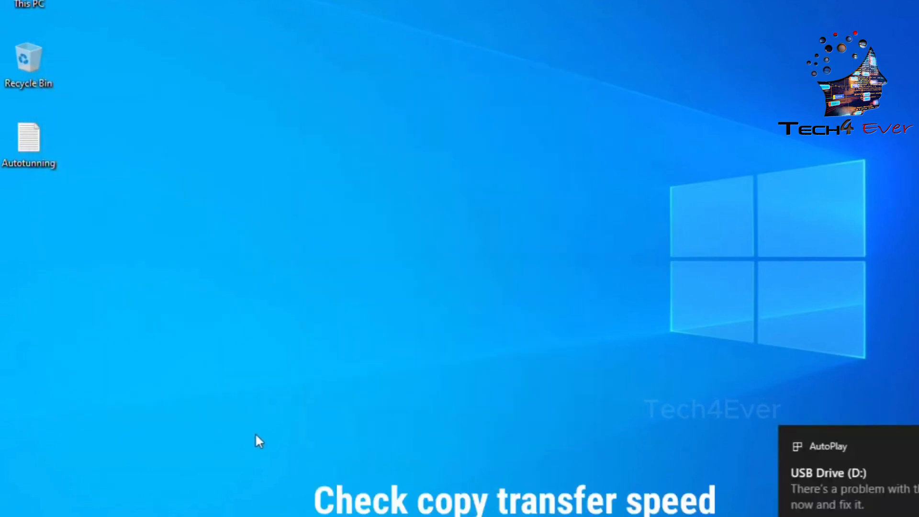
Bring up the paused copy from Movies to USB Drive (D:) to check its transfer speed, and minimize it
mouse_move(252, 514)
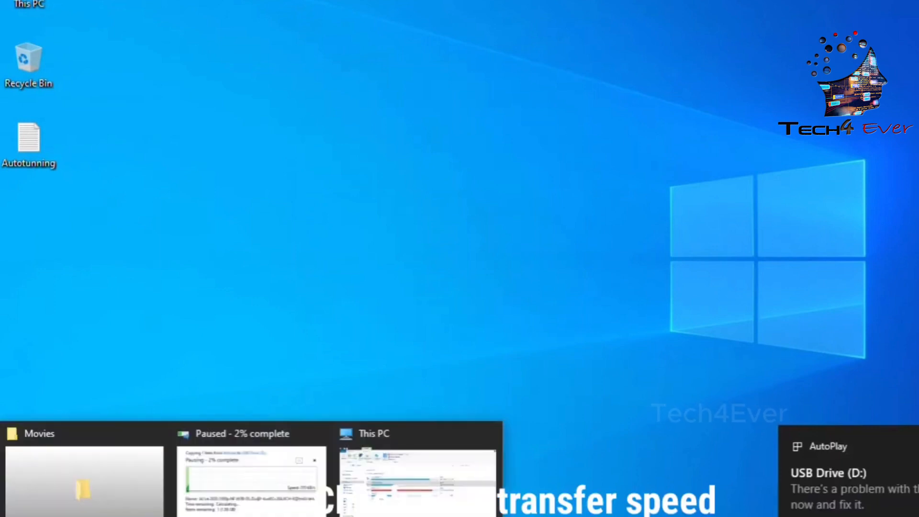
click(239, 500)
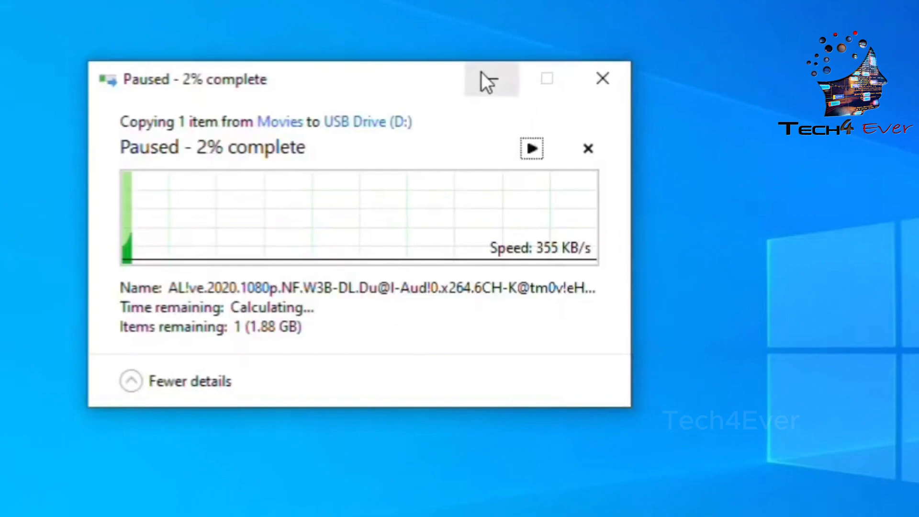
click(493, 80)
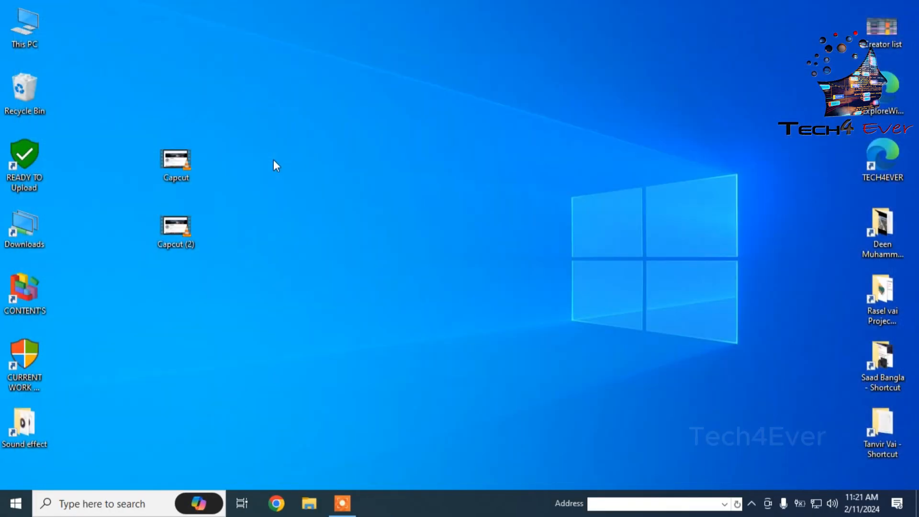
Refresh the desktop and copy the Capcut MP4 video from the Downloads folder
right_click(275, 162)
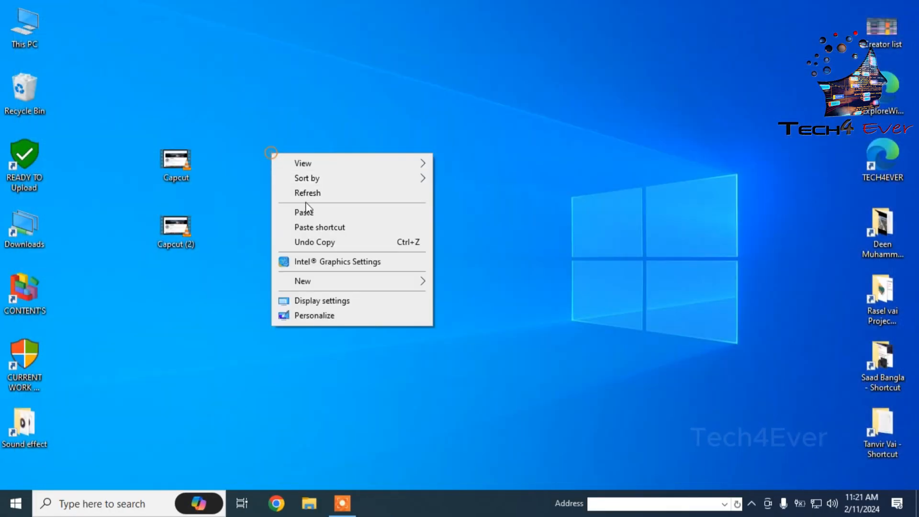
click(316, 194)
double_click(23, 225)
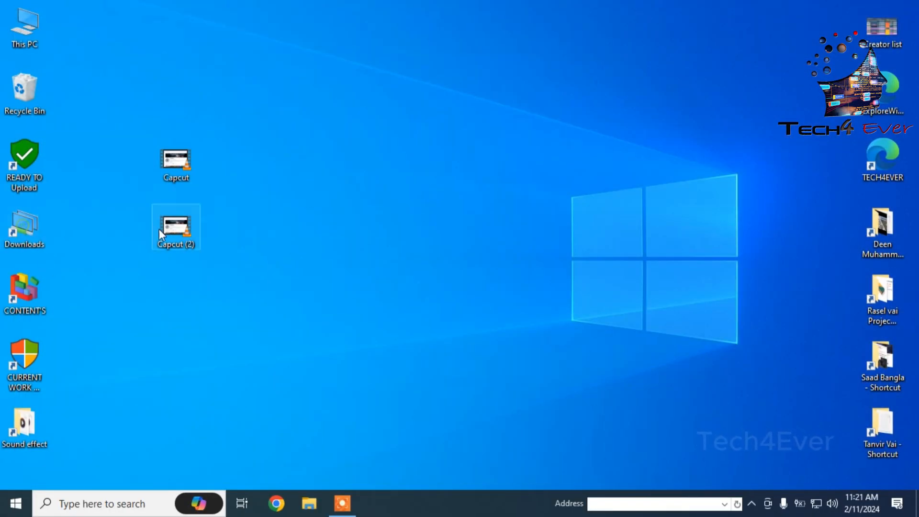
click(421, 218)
right_click(421, 221)
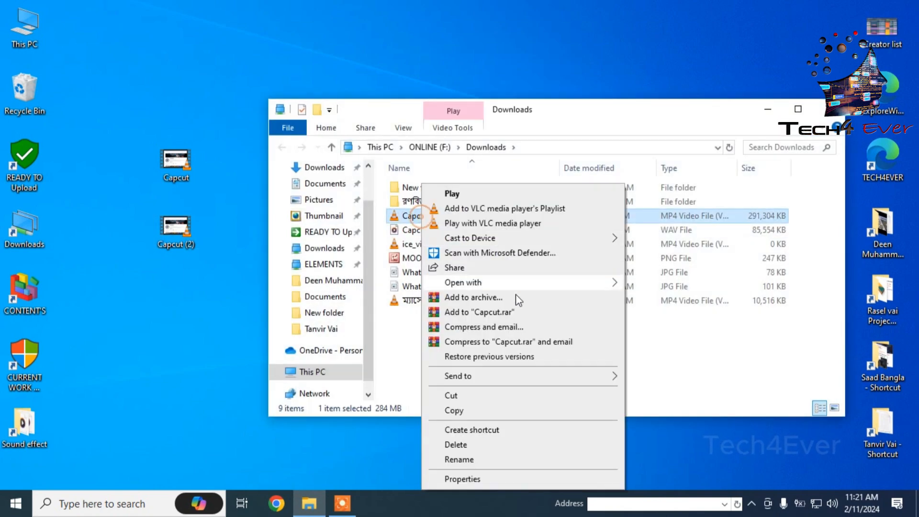
click(460, 411)
click(508, 359)
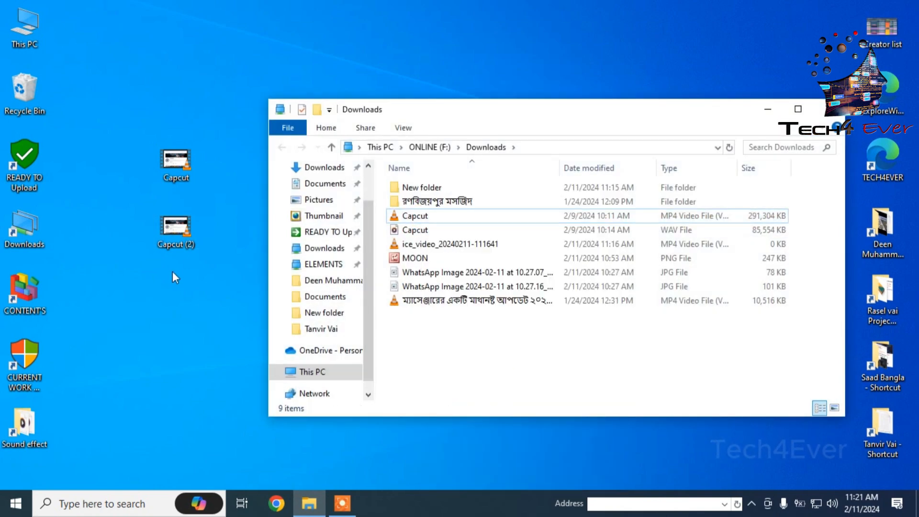
Paste the copied video onto the desktop, replacing the existing Capcut.mp4 in the destination
right_click(169, 267)
click(203, 327)
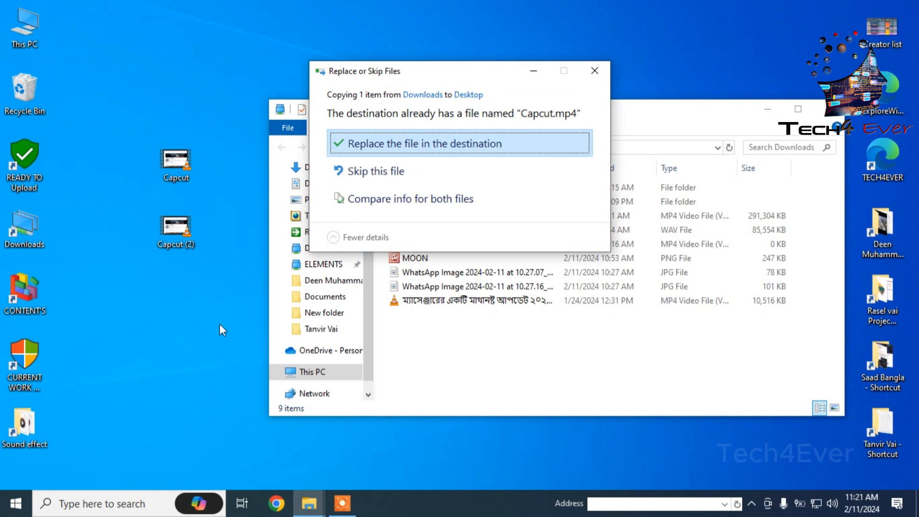
click(385, 139)
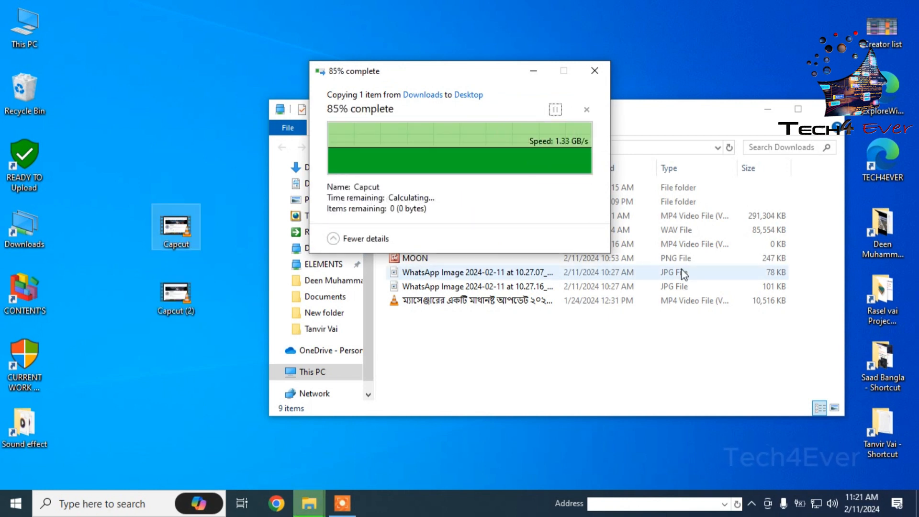